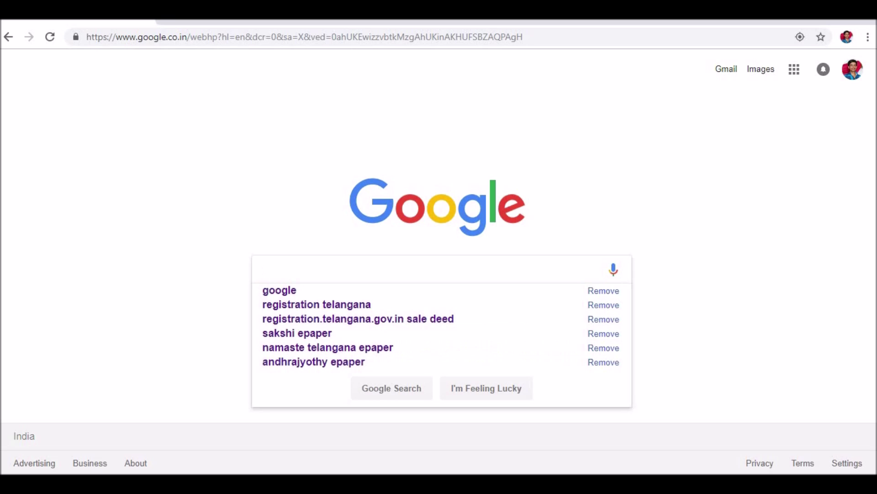
Step: Search Google for 'registration telangana' and open registration.telangana.gov.in down to Online Services
click(359, 303)
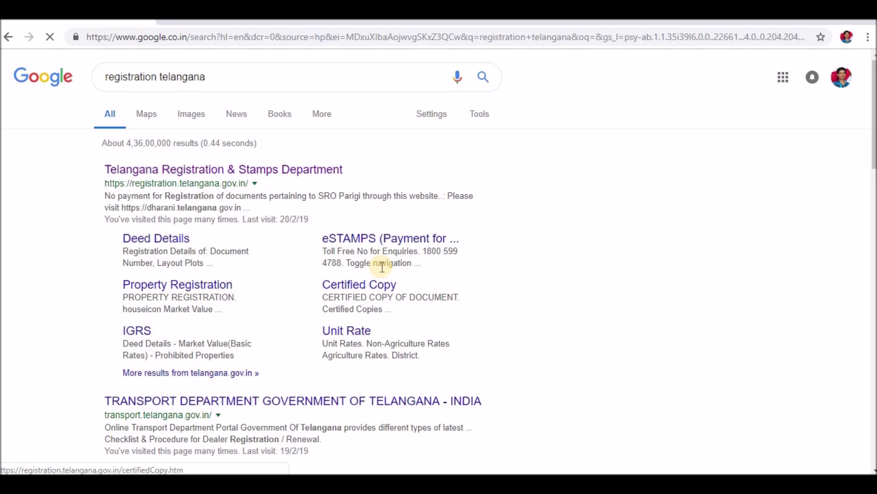
click(181, 173)
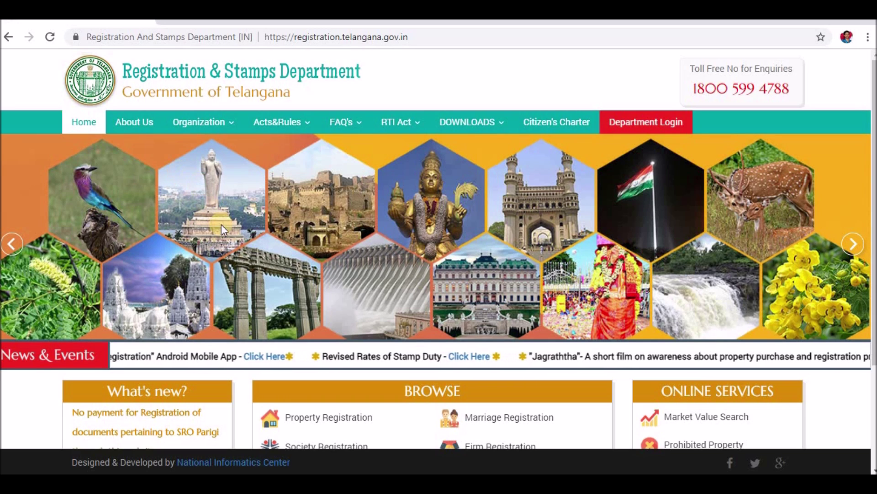
scroll(210, 207, down, 3)
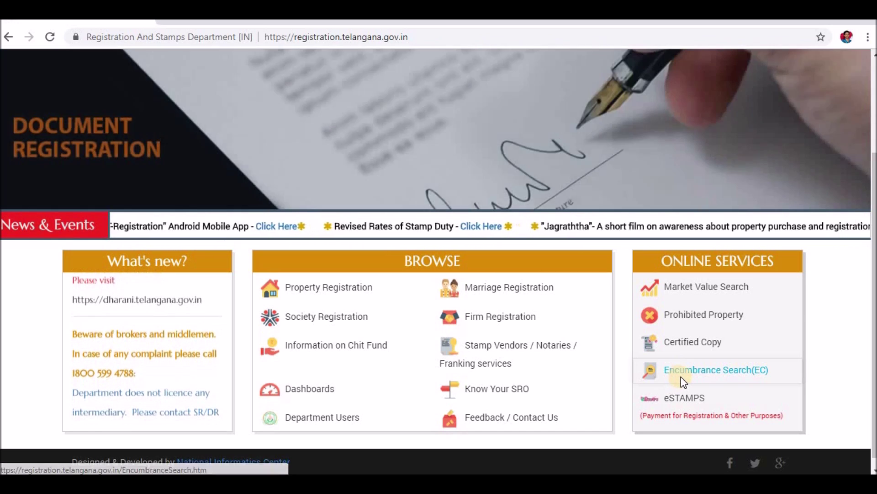
Step: Choose Encumbrance Search (EC) and submit the eEncumbrance Statement notice
click(683, 375)
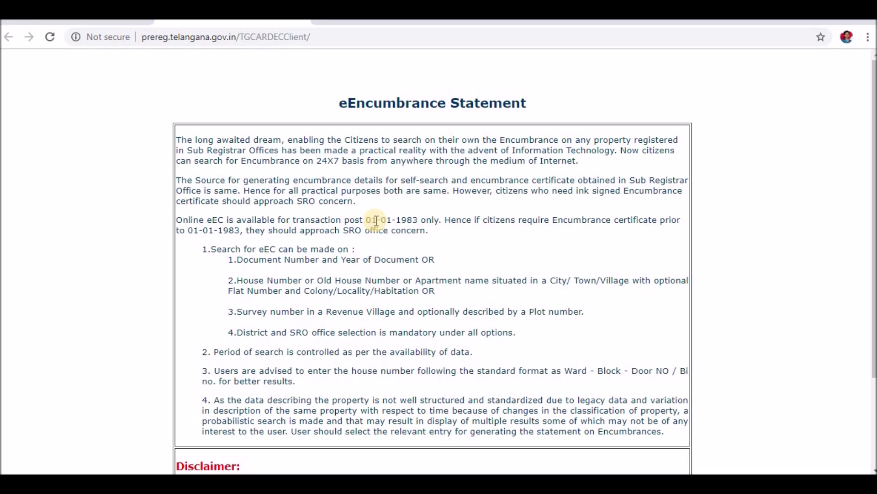
scroll(492, 234, down, 3)
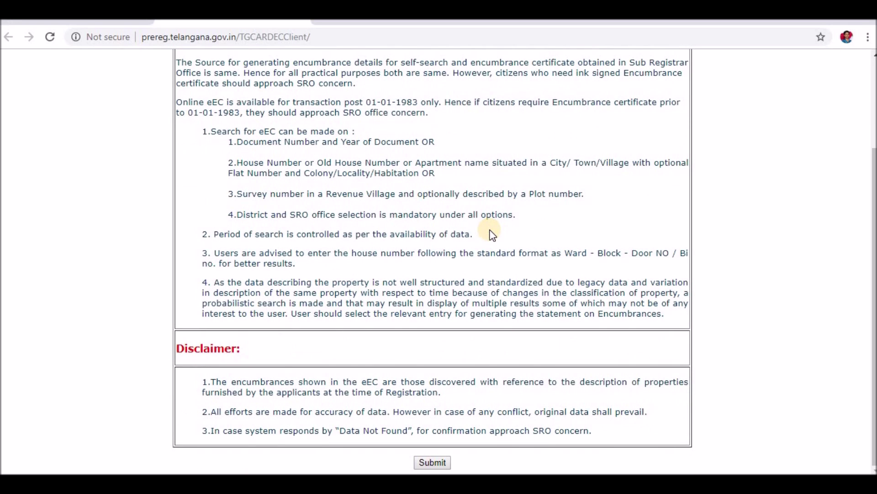
click(431, 462)
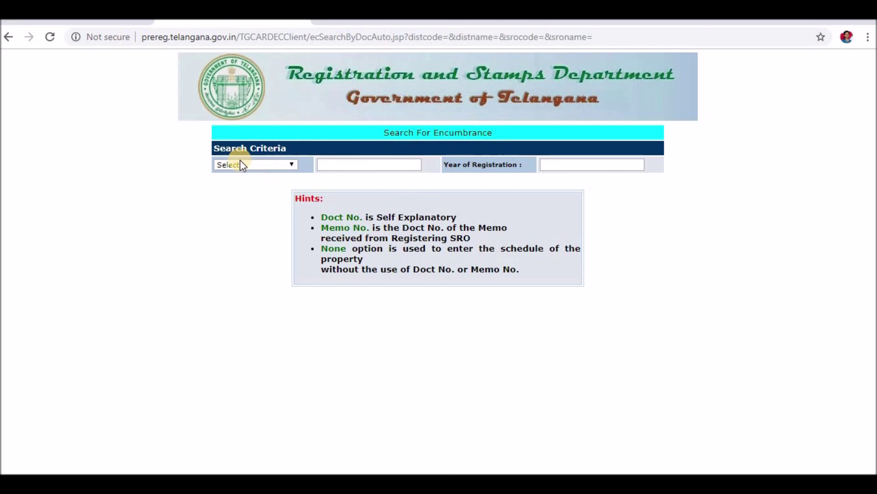
Step: Search by Document No. 234 with registration year 2018
click(293, 165)
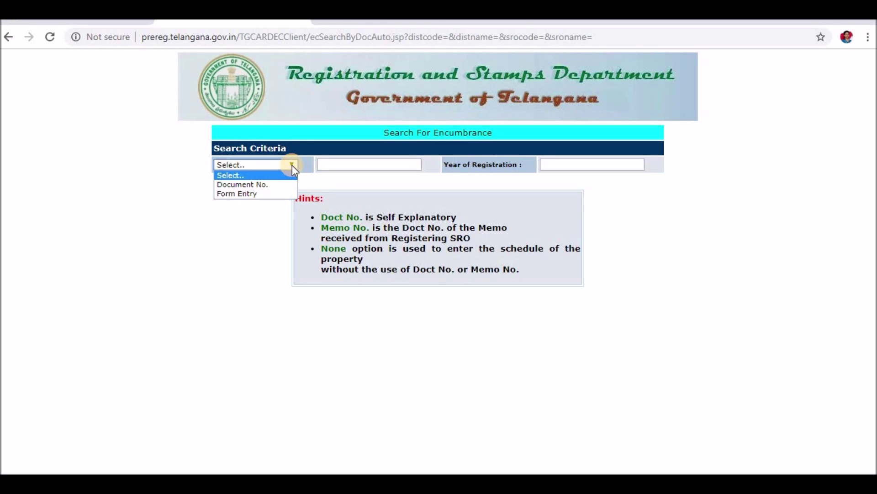
click(270, 185)
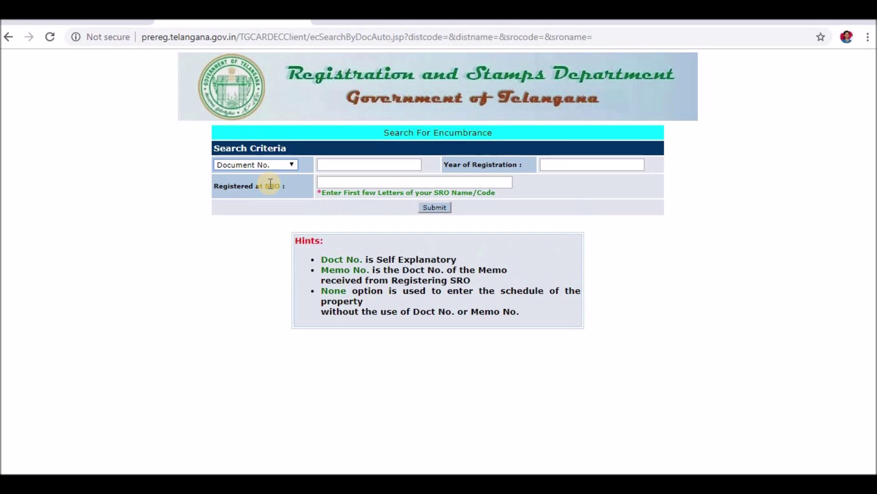
click(337, 164)
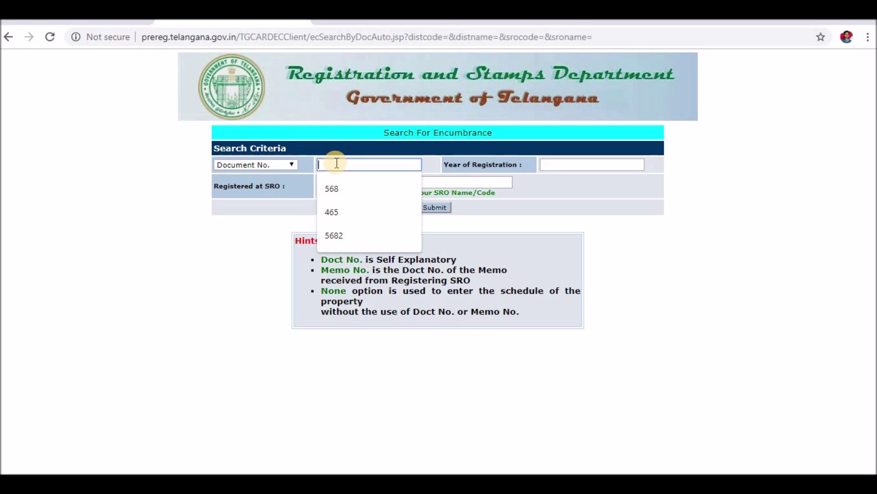
text(234)
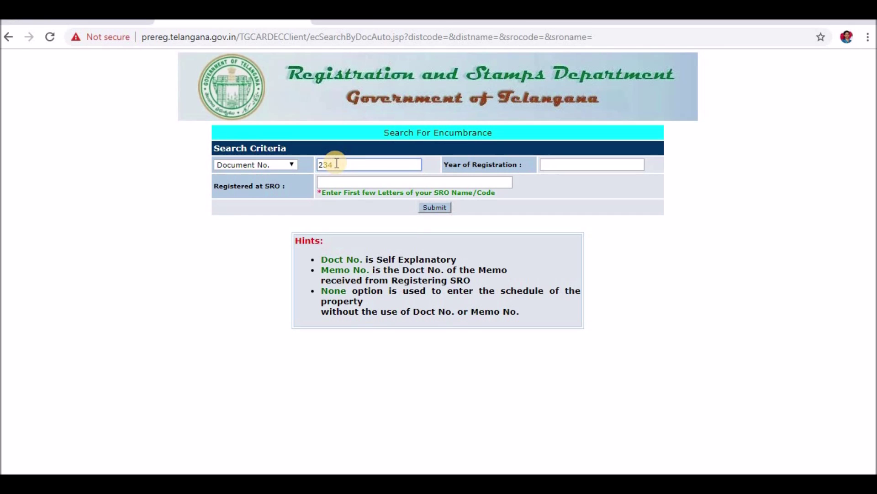
click(582, 193)
click(565, 163)
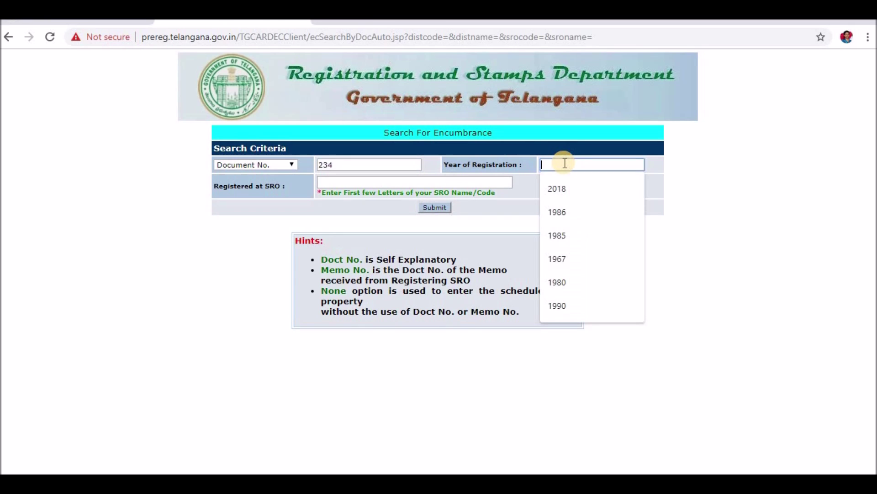
click(561, 189)
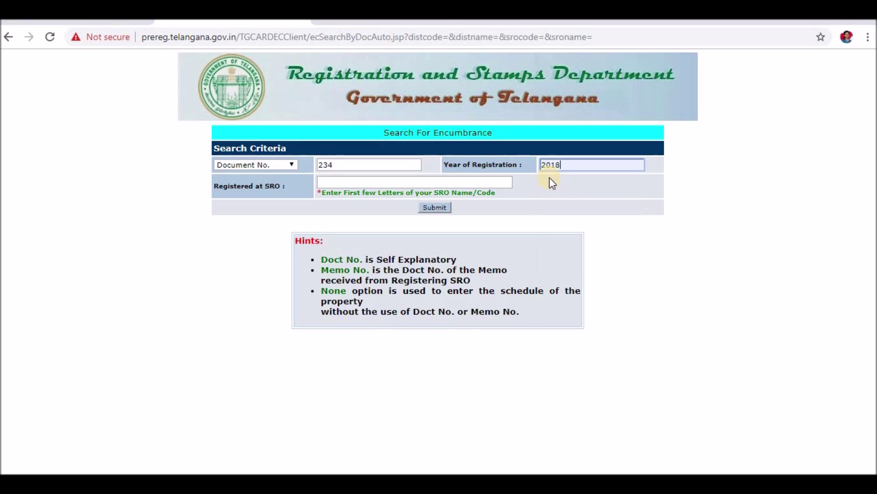
Step: Set the registering office to TOOPRAN(1713) and submit the document search
click(338, 182)
text(too)
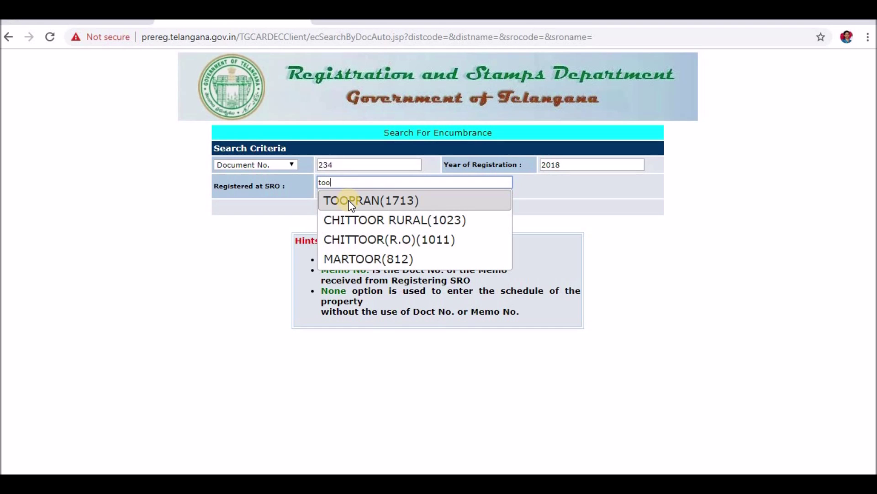
click(350, 202)
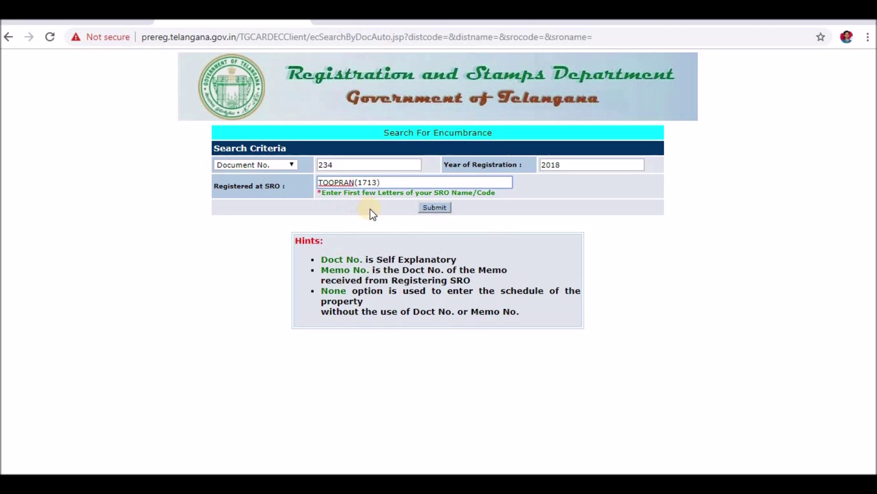
click(440, 208)
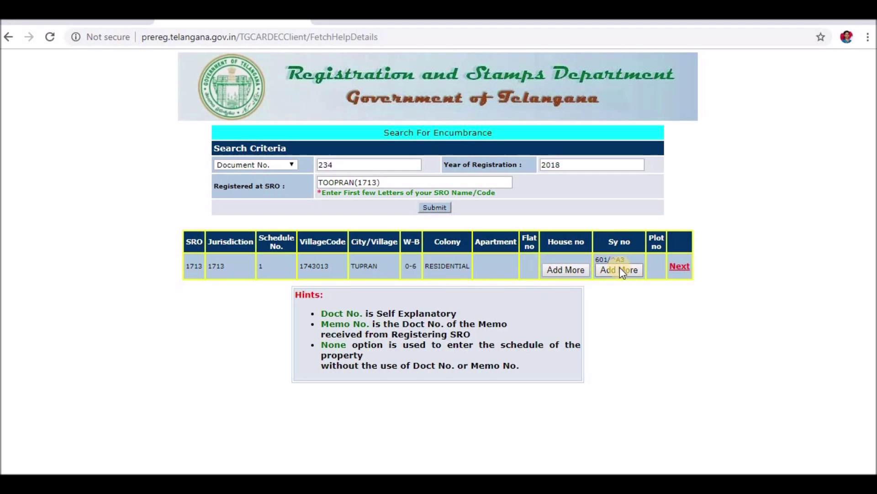
Step: Proceed with the TUPRAN, survey 601 property row from the results
click(681, 266)
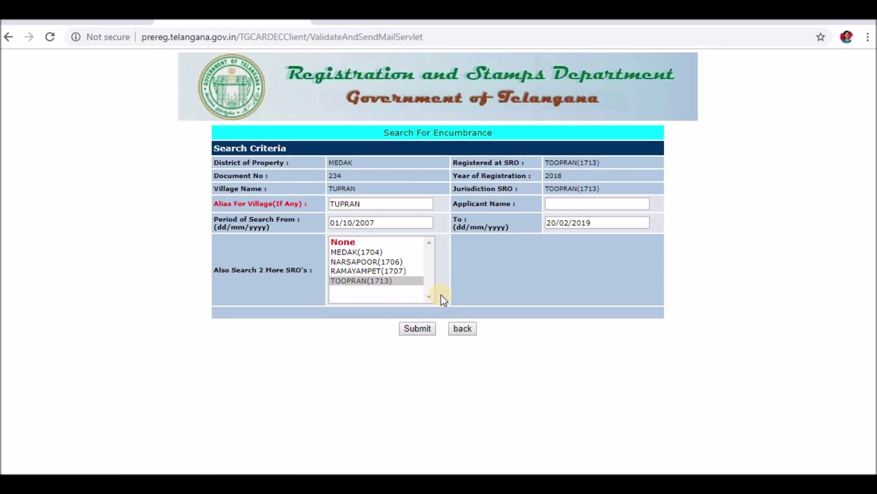
Step: Fill in the applicant's name from the autofill suggestion and submit the criteria
click(568, 205)
text(vinod)
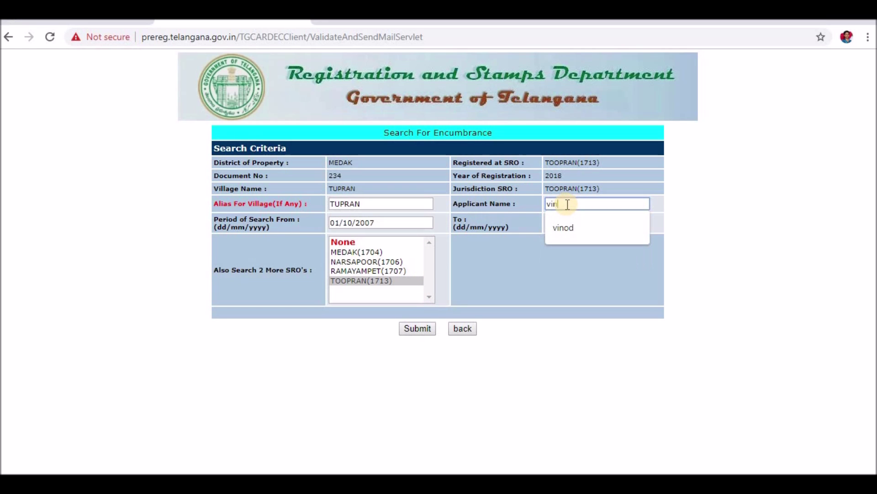
click(533, 254)
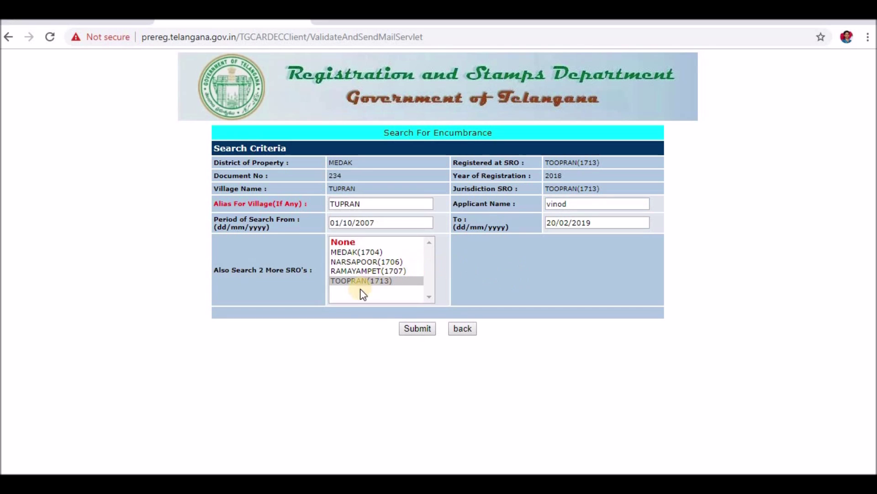
click(416, 332)
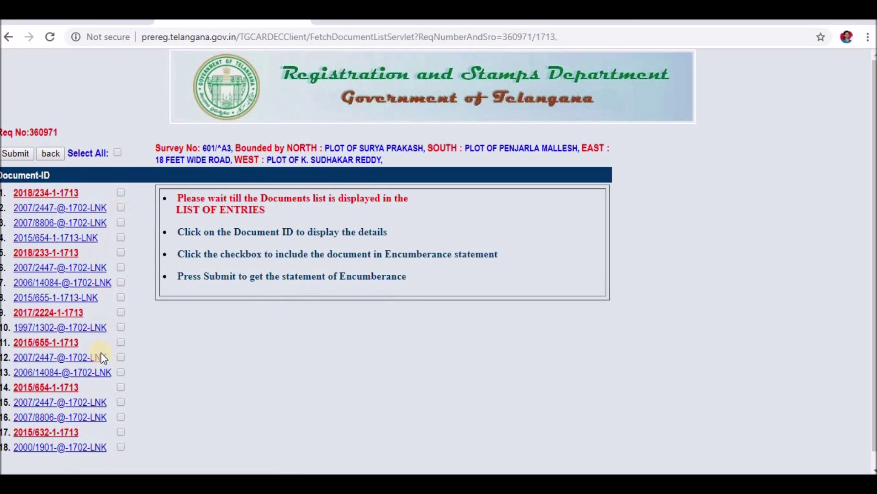
Step: Tick document 2018/234-1-1713 and untick 2007/8806-@-1702-LNK and 2015/654-1-1713-LNK
scroll(267, 169, down, 1)
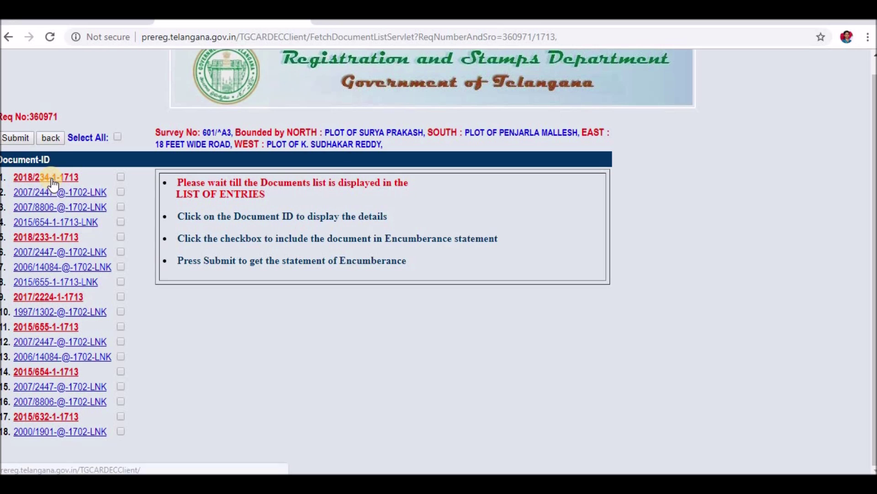
click(121, 177)
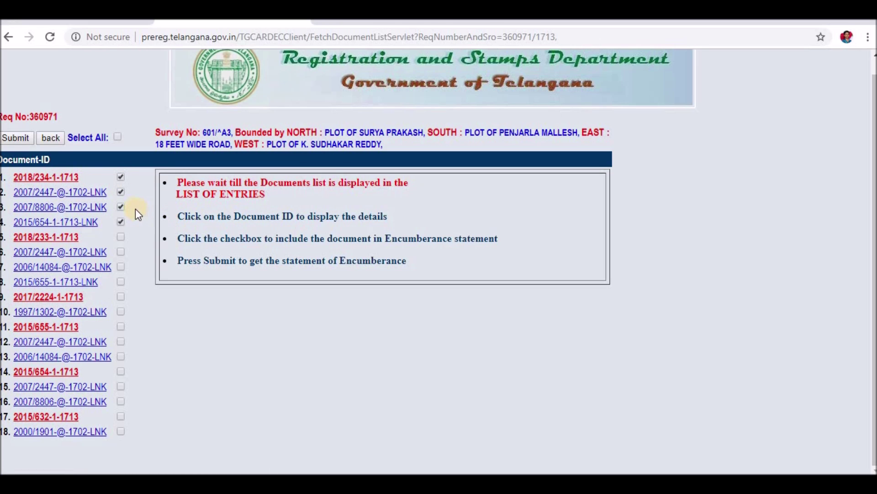
click(122, 199)
click(100, 194)
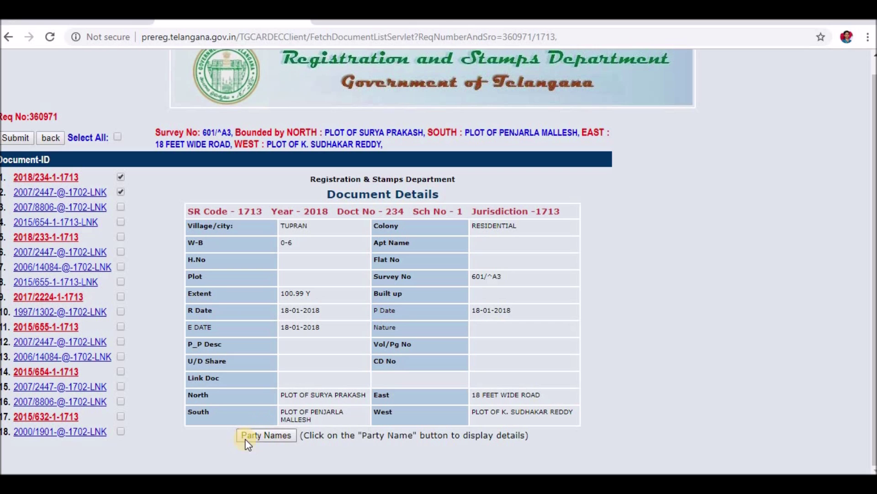
Step: Check party names for 2018/234, then select all 18 documents and generate the statement
click(267, 437)
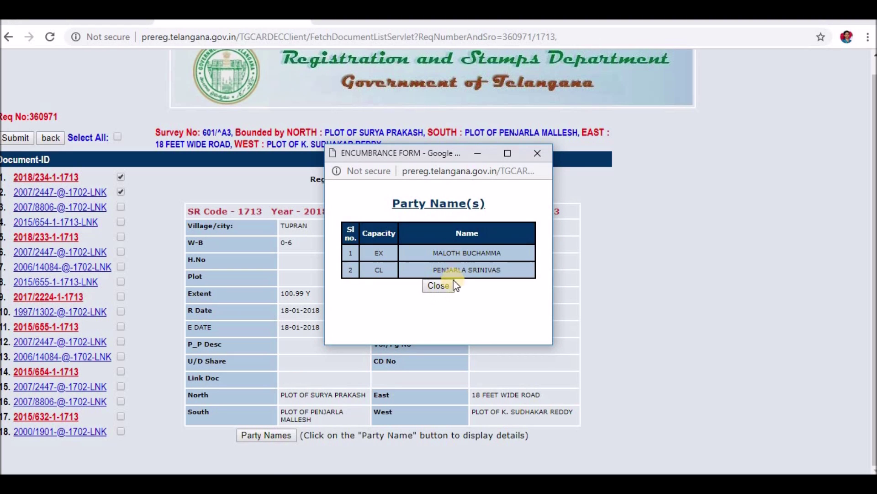
click(438, 285)
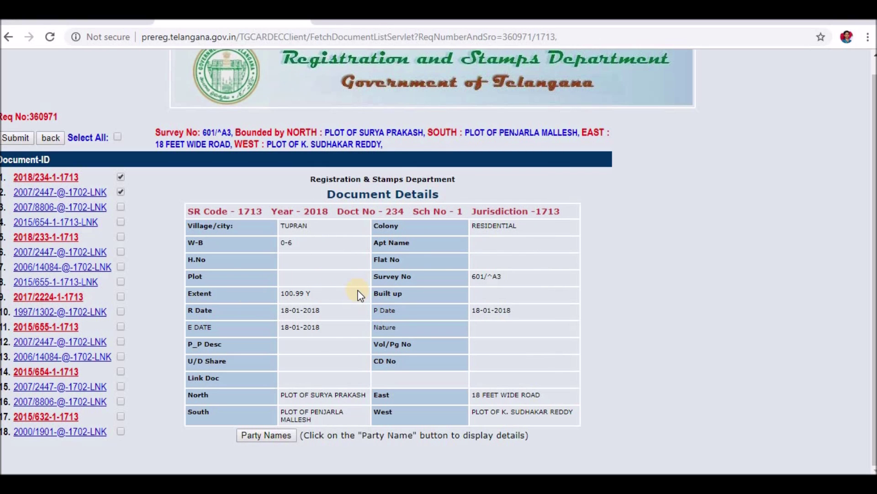
click(119, 137)
click(18, 137)
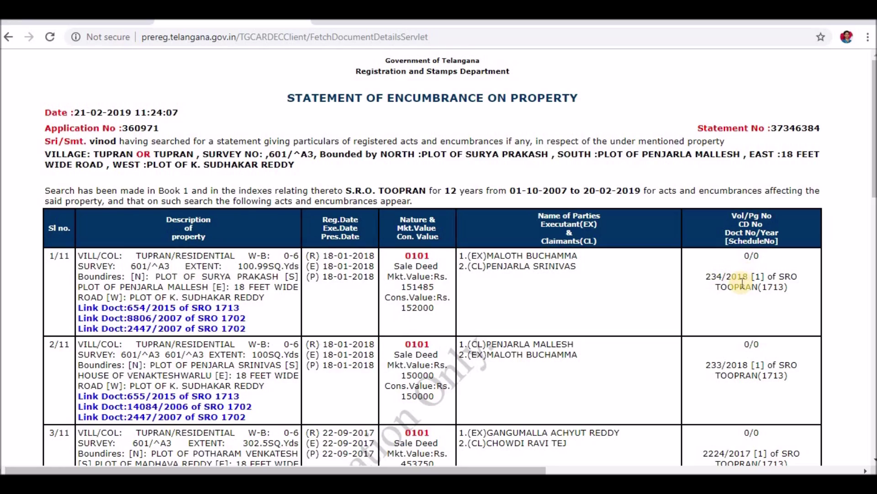
Step: Scroll through the 11-entry statement and go back to the encumbrance search form
scroll(503, 345, down, 3)
scroll(298, 272, down, 15)
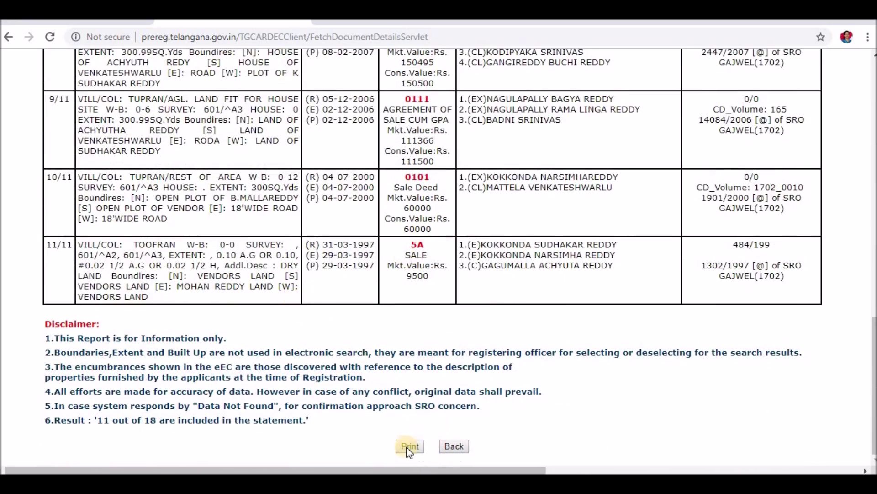
scroll(421, 354, up, 18)
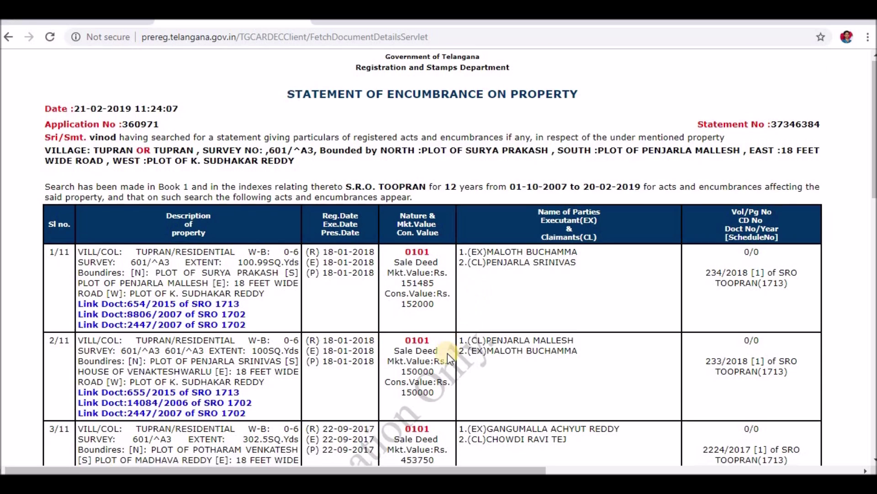
scroll(447, 353, down, 18)
click(455, 446)
click(274, 164)
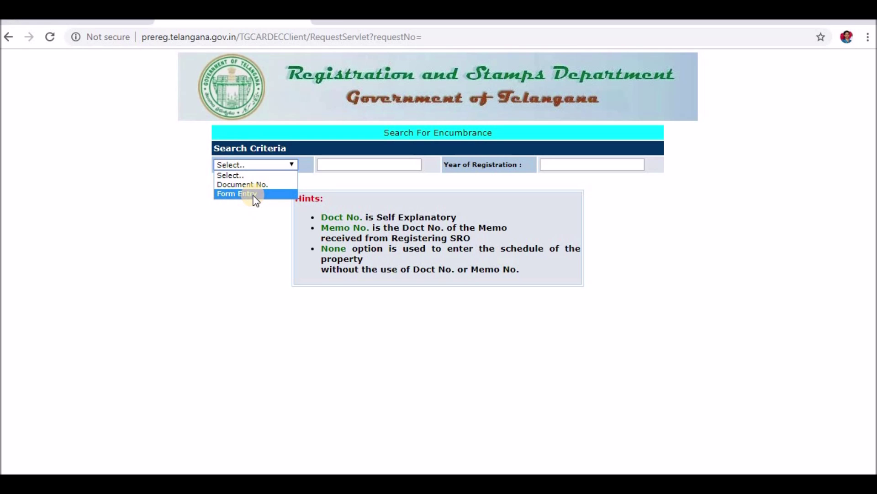
Step: Switch the search method to Form Entry and choose SIDDIPET as the district
click(254, 196)
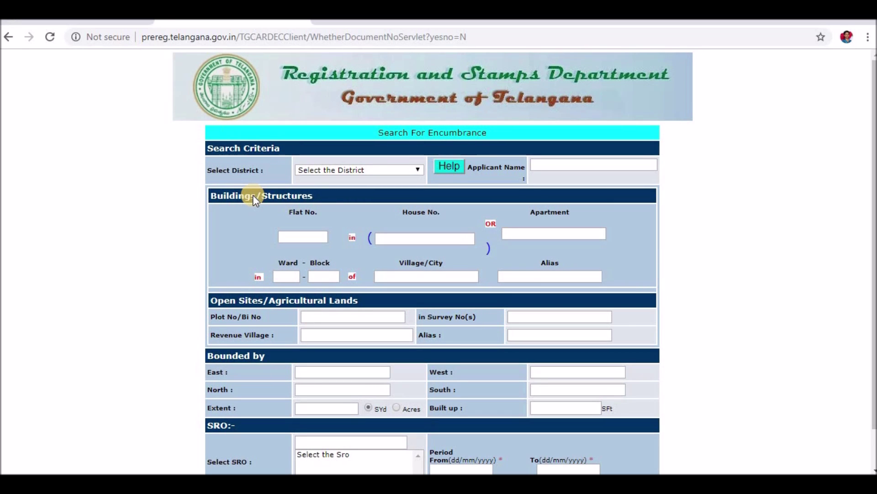
click(386, 172)
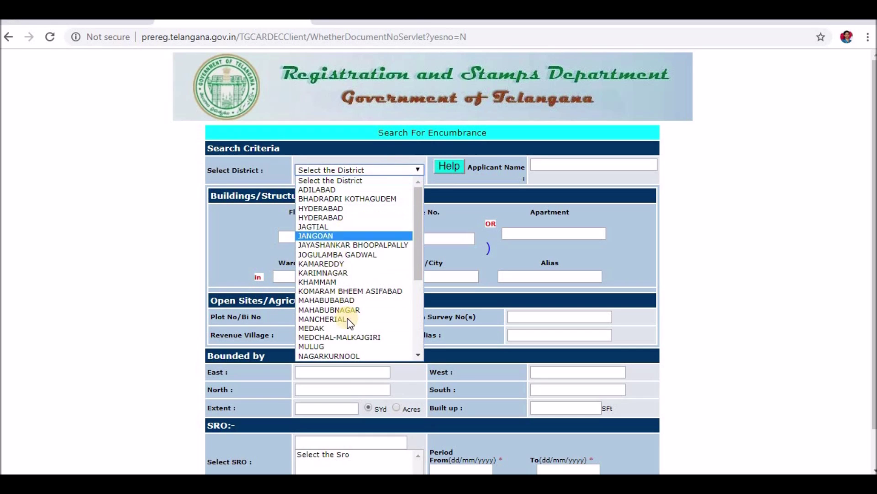
scroll(349, 288, down, 5)
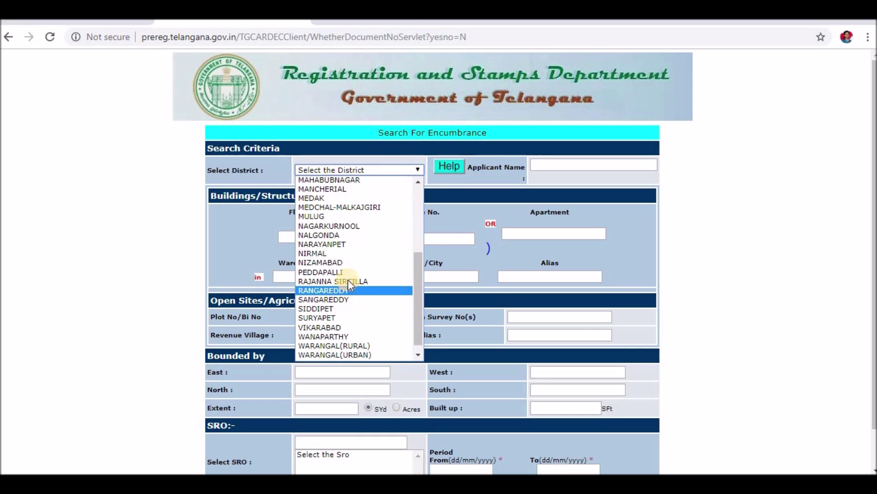
click(320, 309)
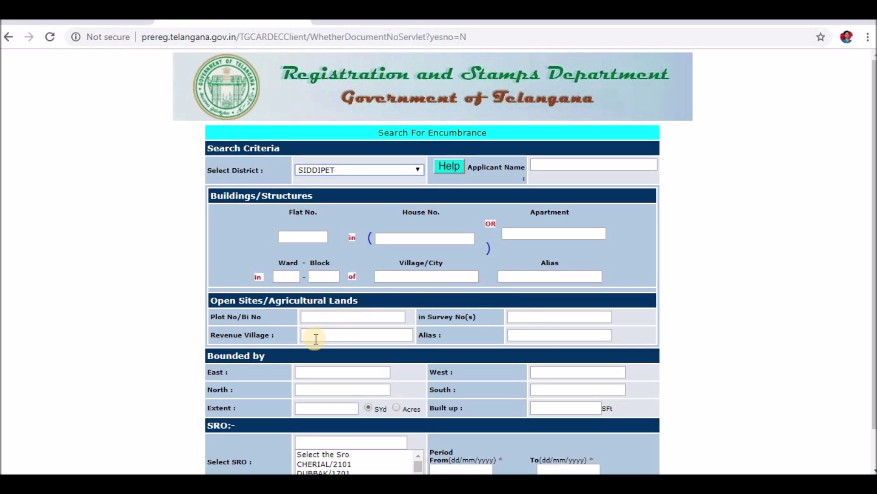
scroll(313, 339, down, 1)
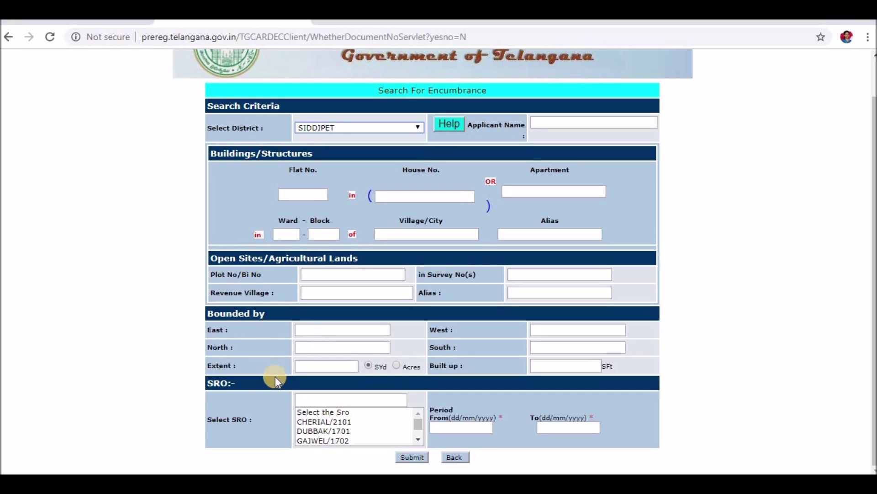